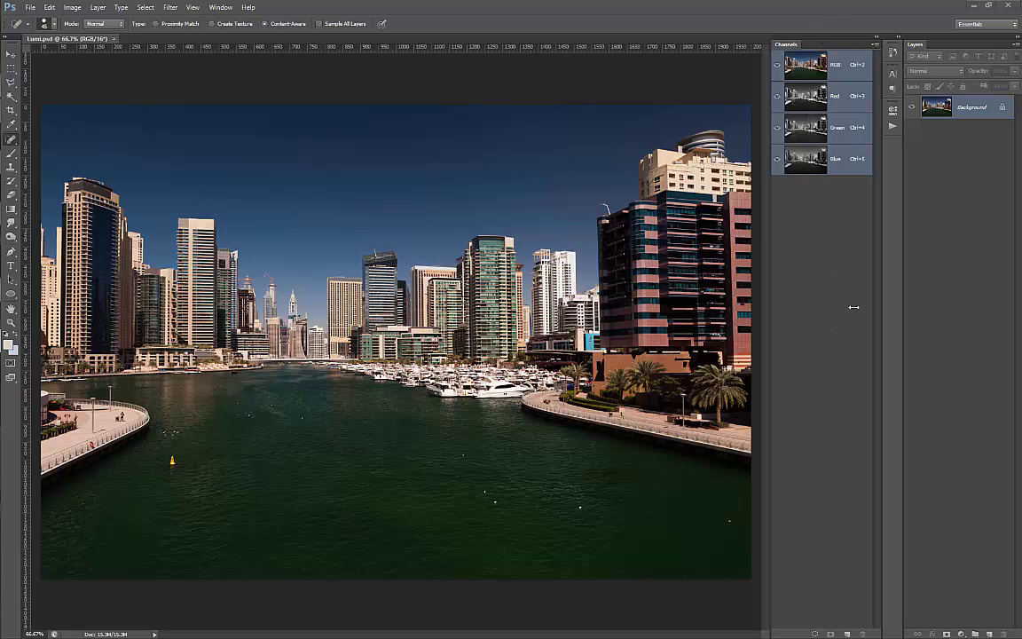
From the Channels panel, save the RGB brightness selection as an Alpha 1 channel, view it, and deselect
{"action": "left_click", "coordinate": [219, 7]}
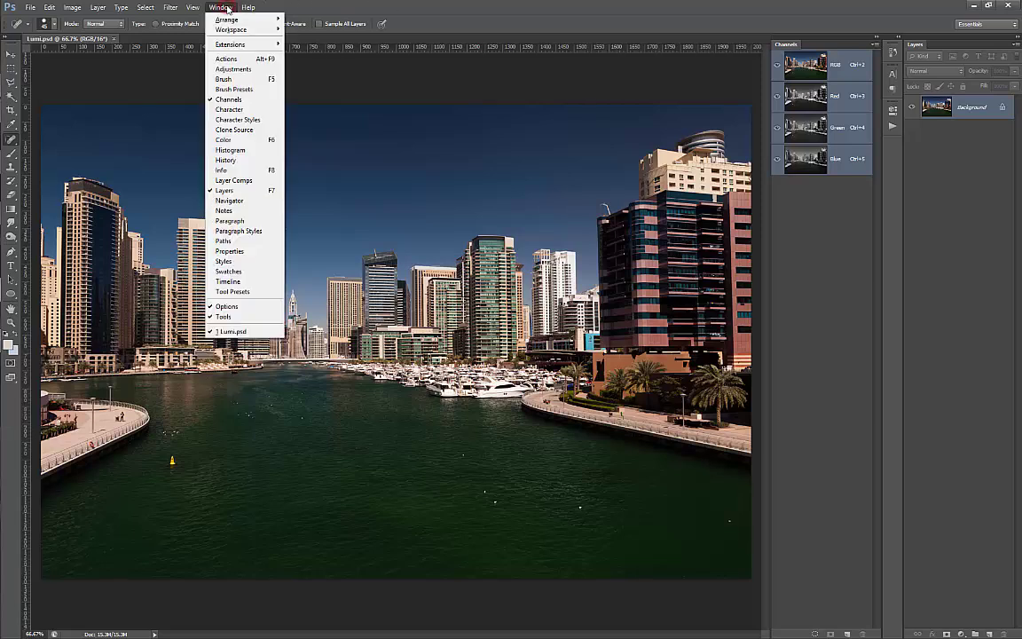
{"action": "left_click", "coordinate": [228, 98]}
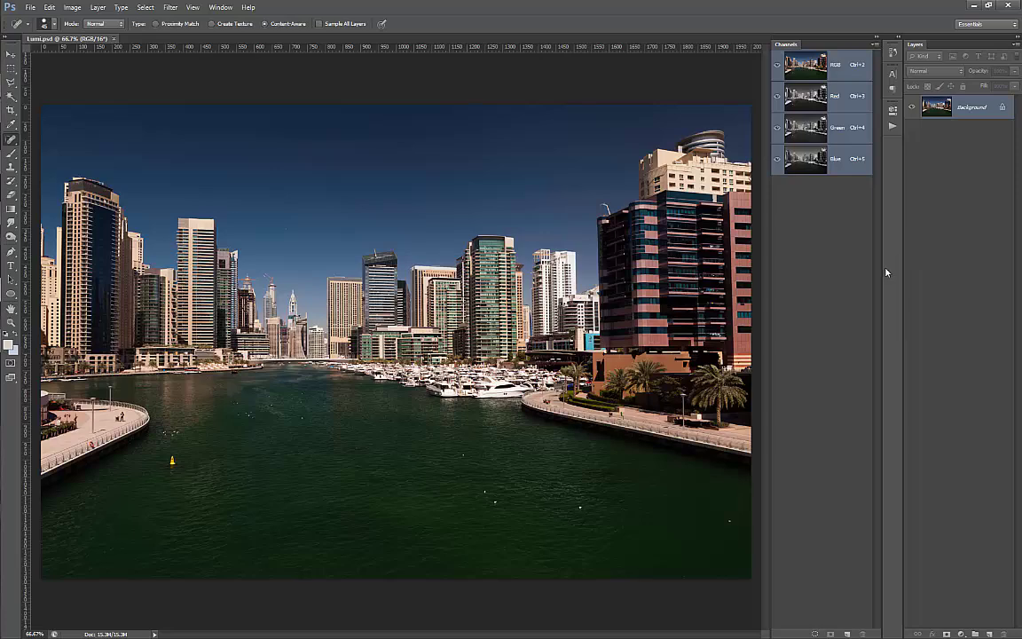
{"action": "left_click", "coordinate": [805, 70], "text": "ctrl"}
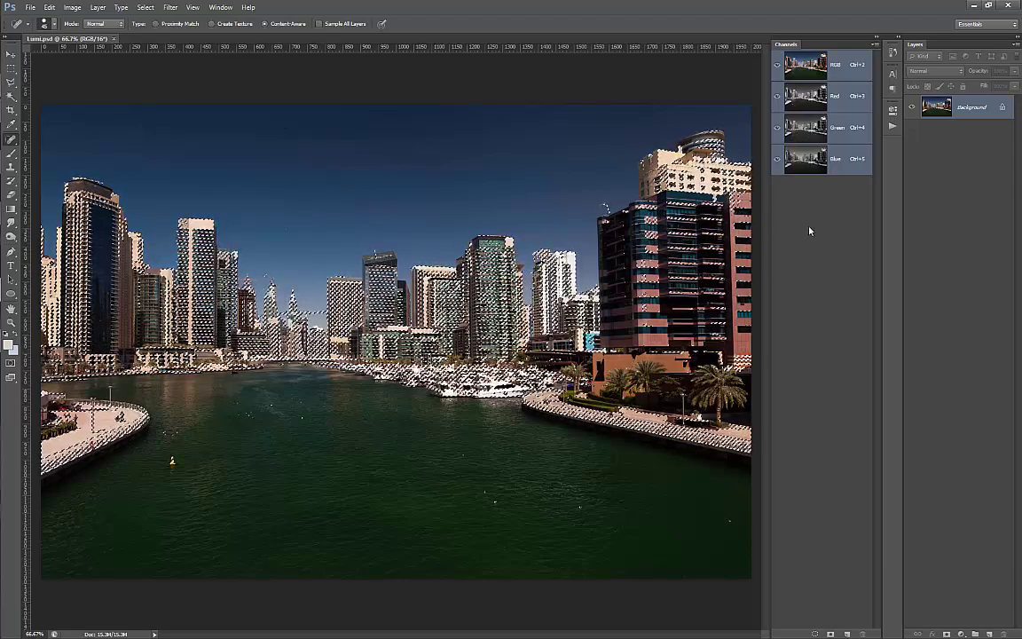
{"action": "left_click", "coordinate": [830, 634]}
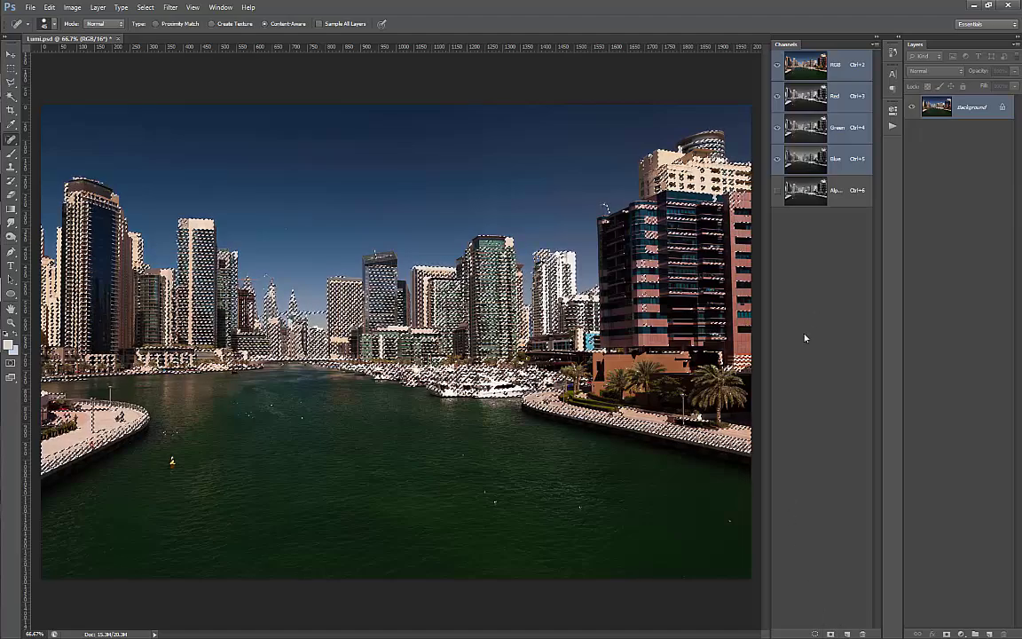
{"action": "left_click", "coordinate": [809, 196]}
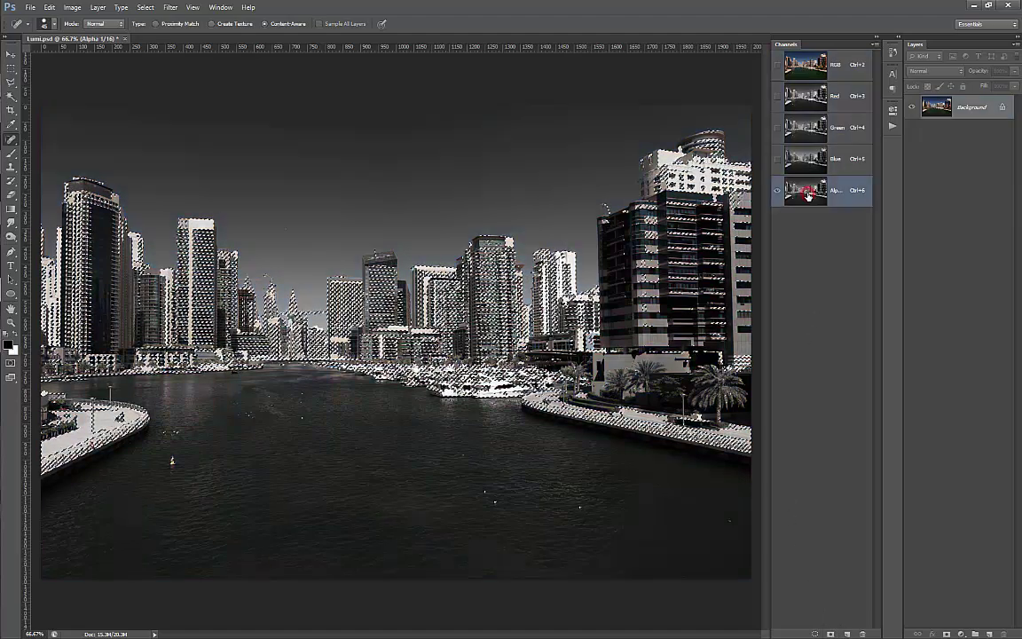
{"action": "key", "text": "ctrl+d"}
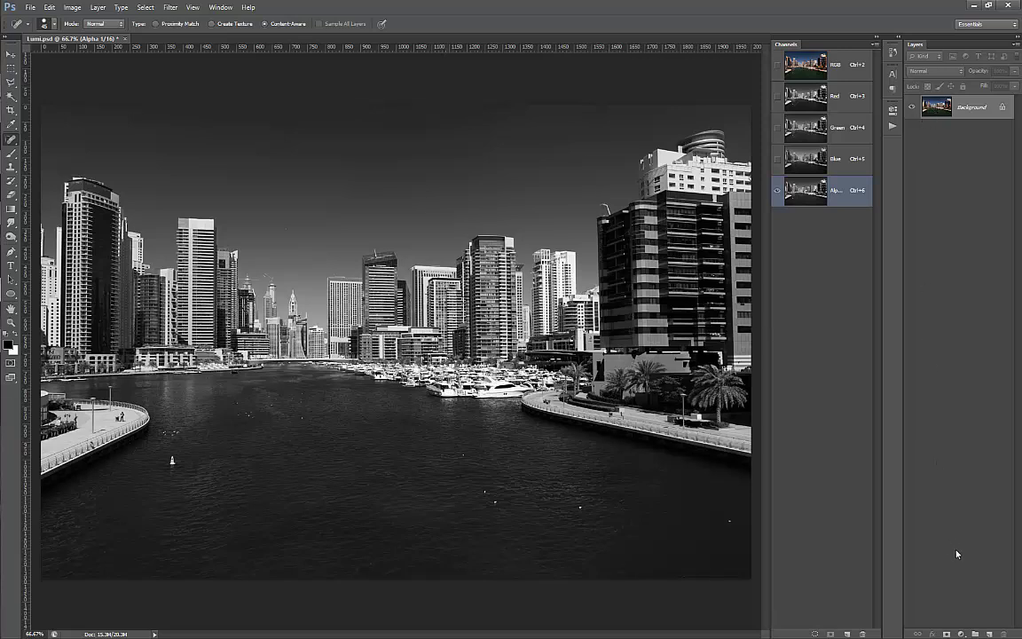
Add an Invert adjustment, then save the inverted brightness as a second alpha channel and view it
{"action": "left_click", "coordinate": [961, 634]}
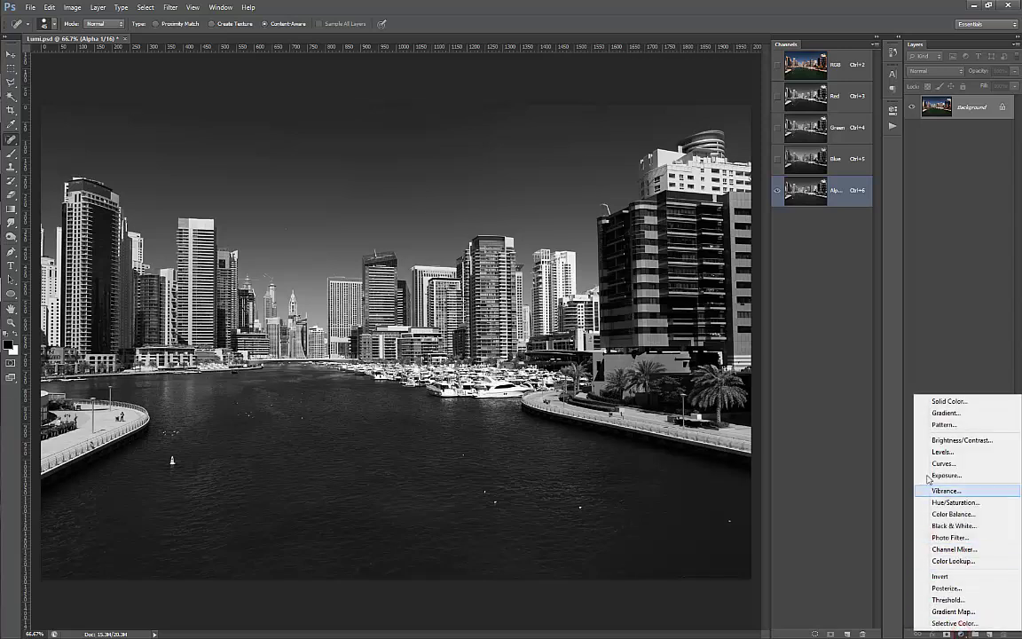
{"action": "left_click", "coordinate": [964, 581]}
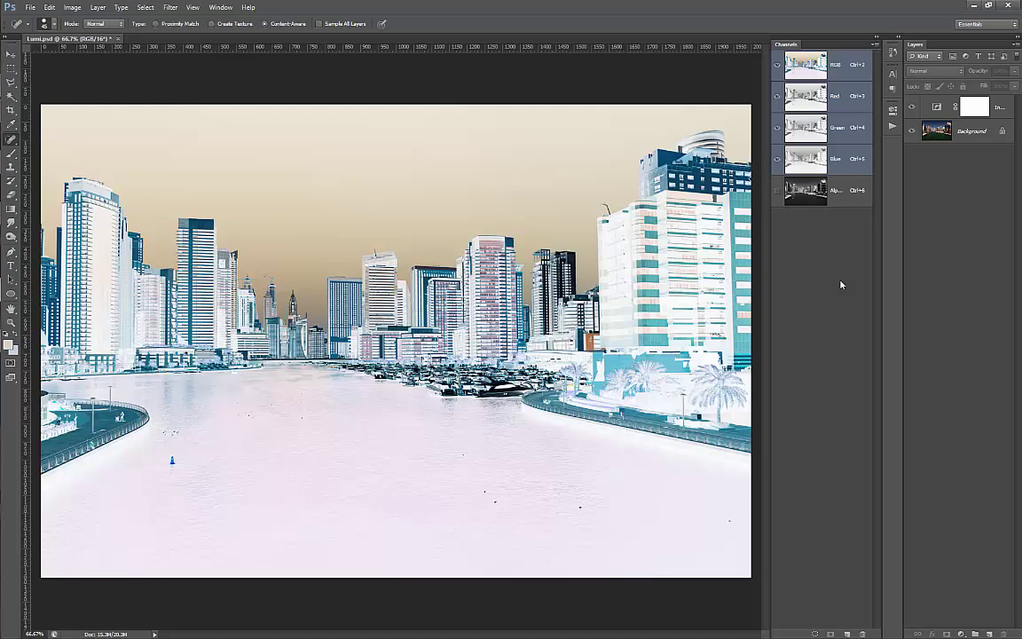
{"action": "left_click", "coordinate": [804, 67], "text": "ctrl"}
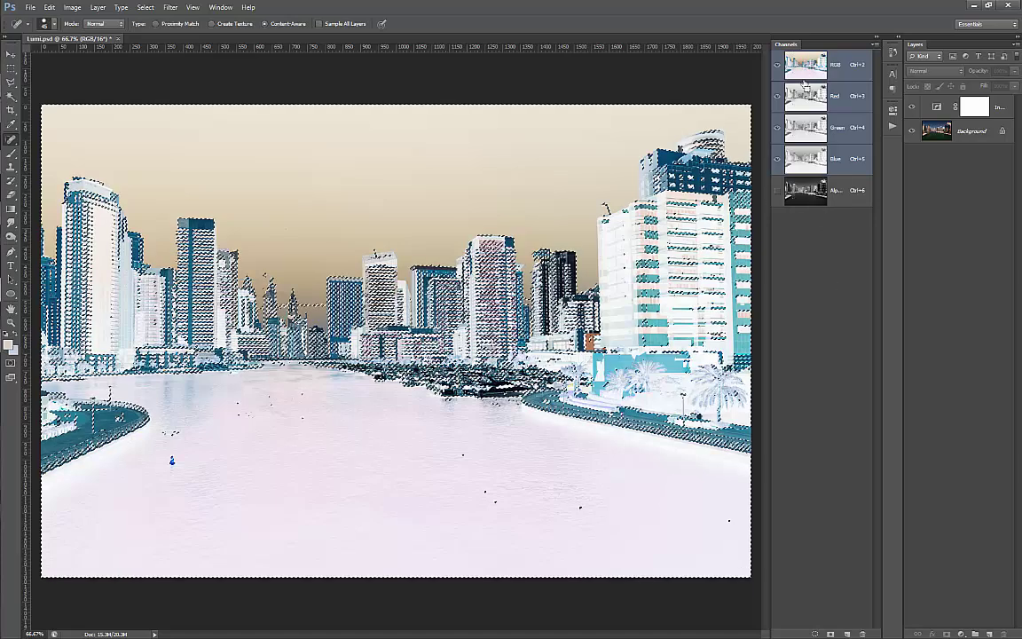
{"action": "left_click", "coordinate": [831, 634]}
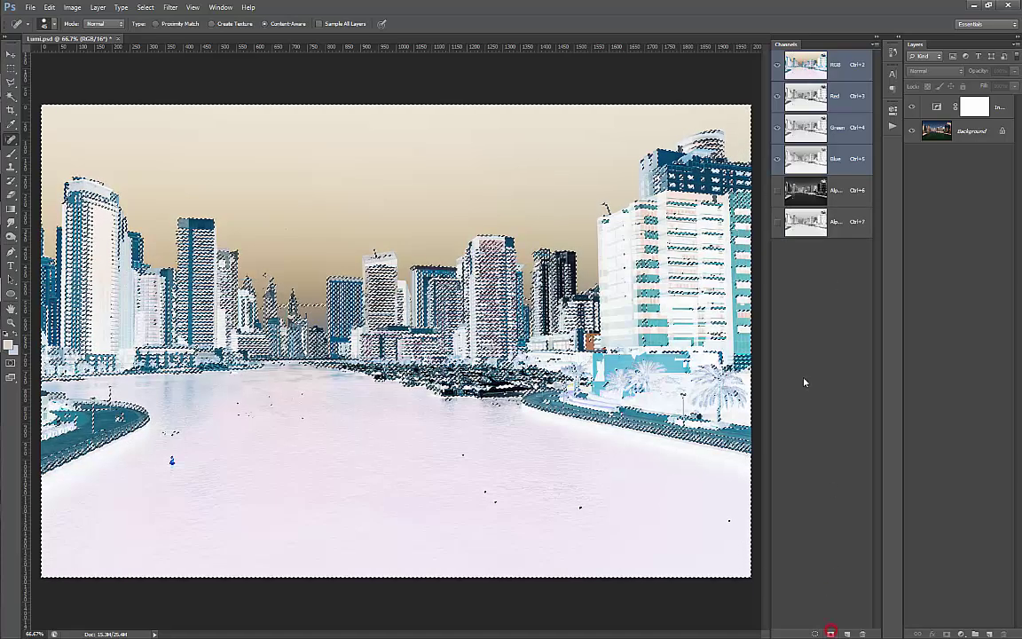
{"action": "left_click", "coordinate": [808, 224]}
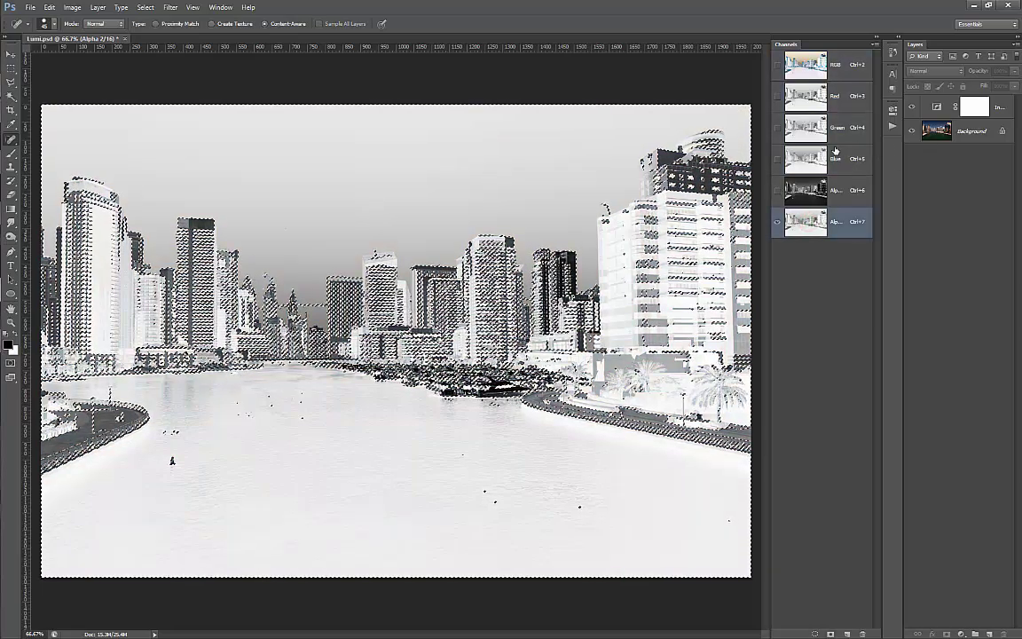
{"action": "key", "text": "ctrl+d"}
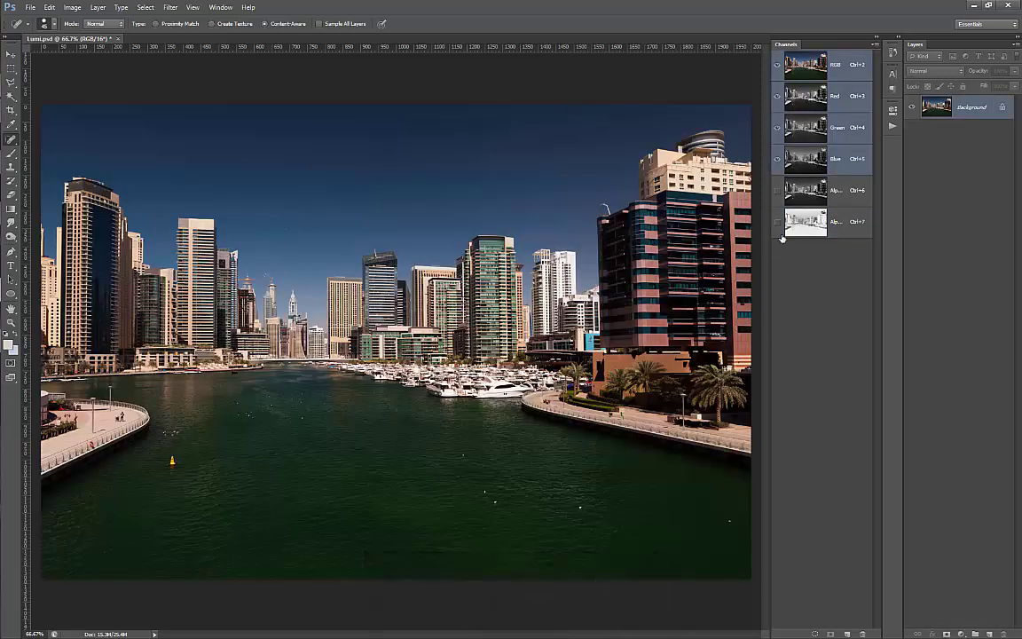
{"action": "left_click", "coordinate": [799, 228]}
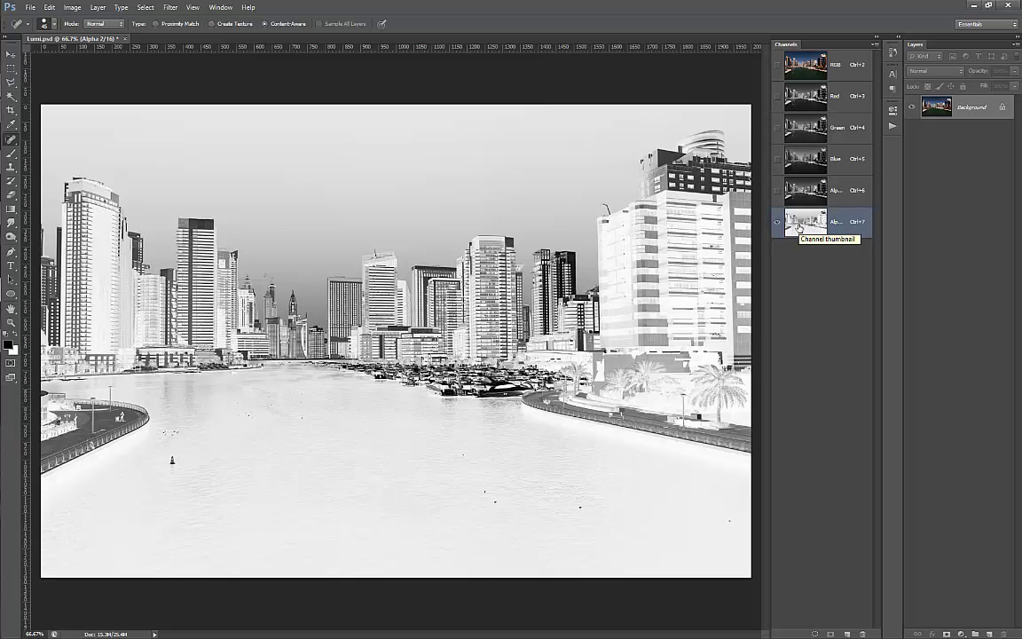
Switch between the colour RGB view, Alpha 2 dark-areas mask and Alpha 1 bright-areas mask to compare
{"action": "left_click", "coordinate": [797, 71]}
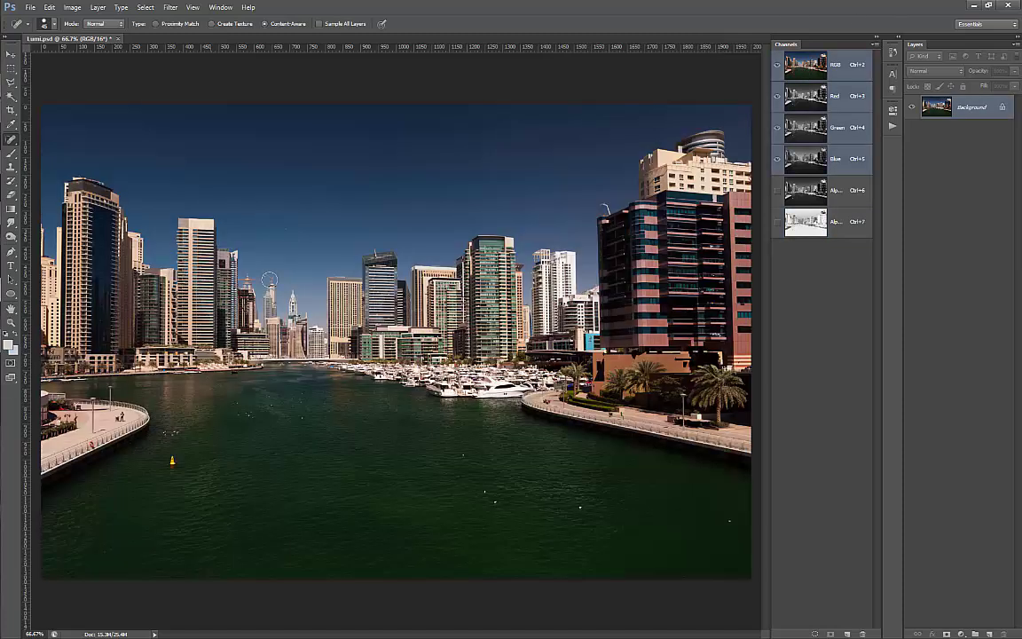
{"action": "left_click", "coordinate": [804, 222]}
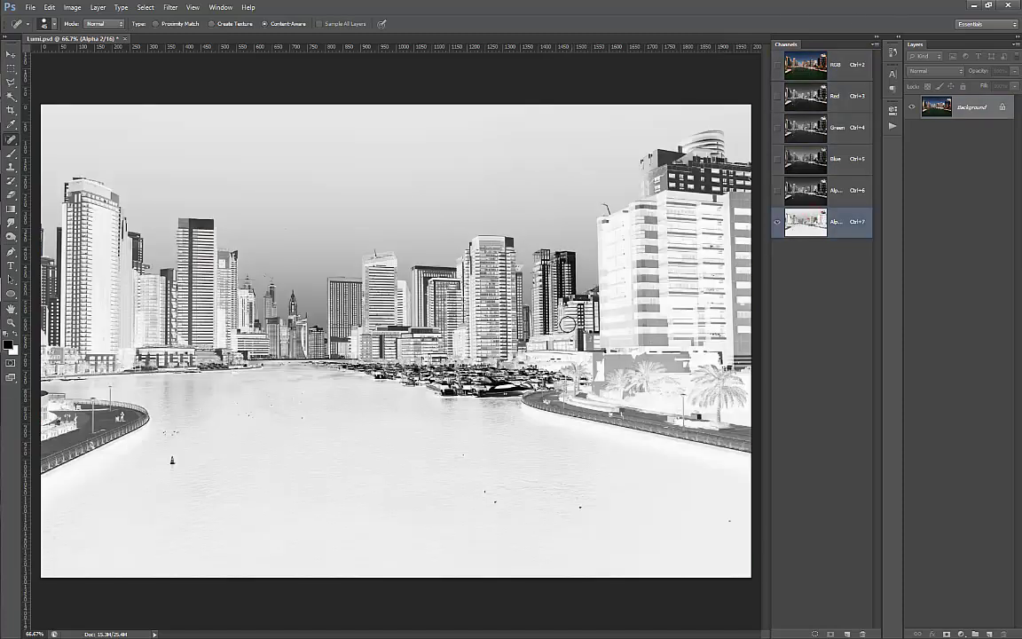
{"action": "left_click", "coordinate": [800, 71]}
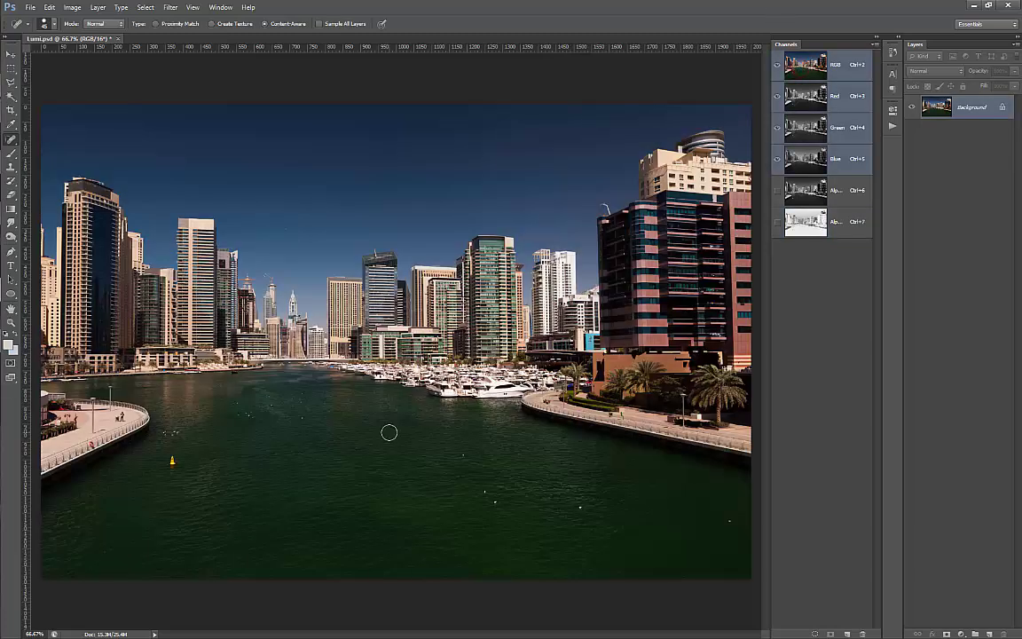
{"action": "left_click", "coordinate": [803, 221]}
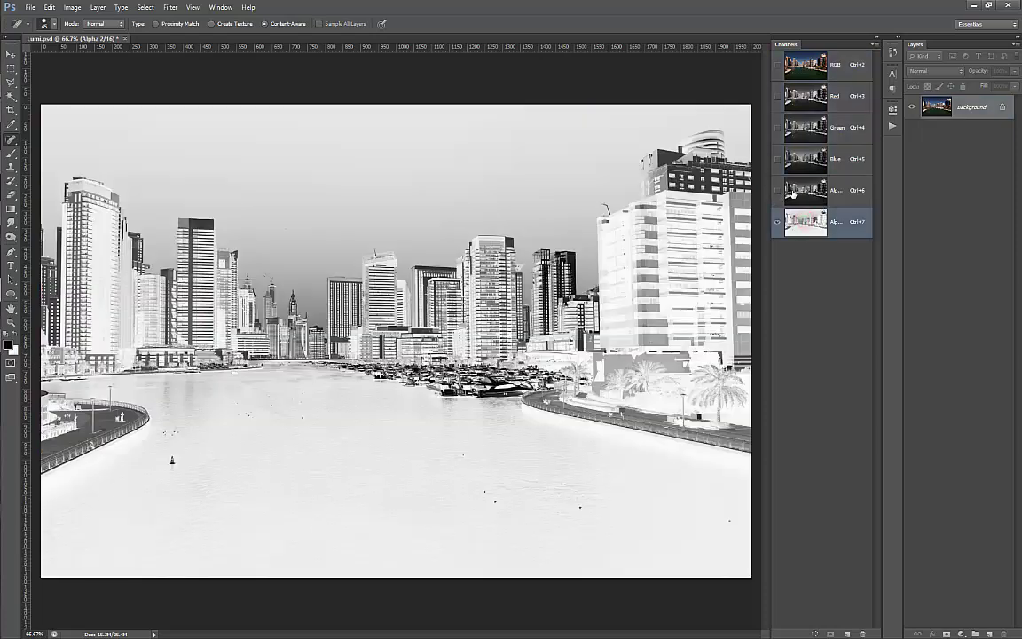
{"action": "left_click", "coordinate": [801, 192]}
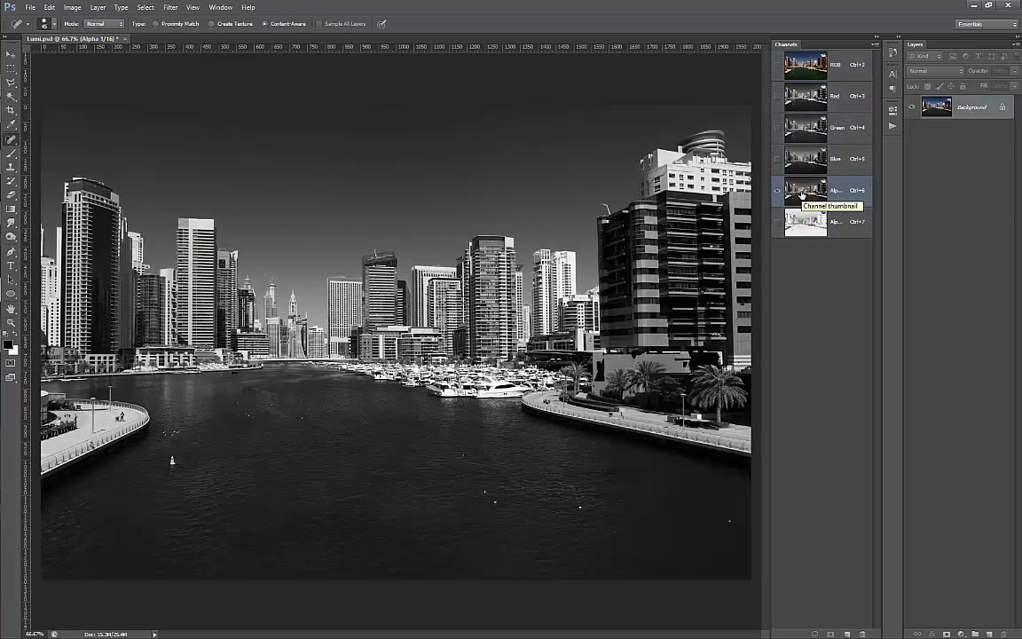
{"action": "left_click", "coordinate": [803, 224]}
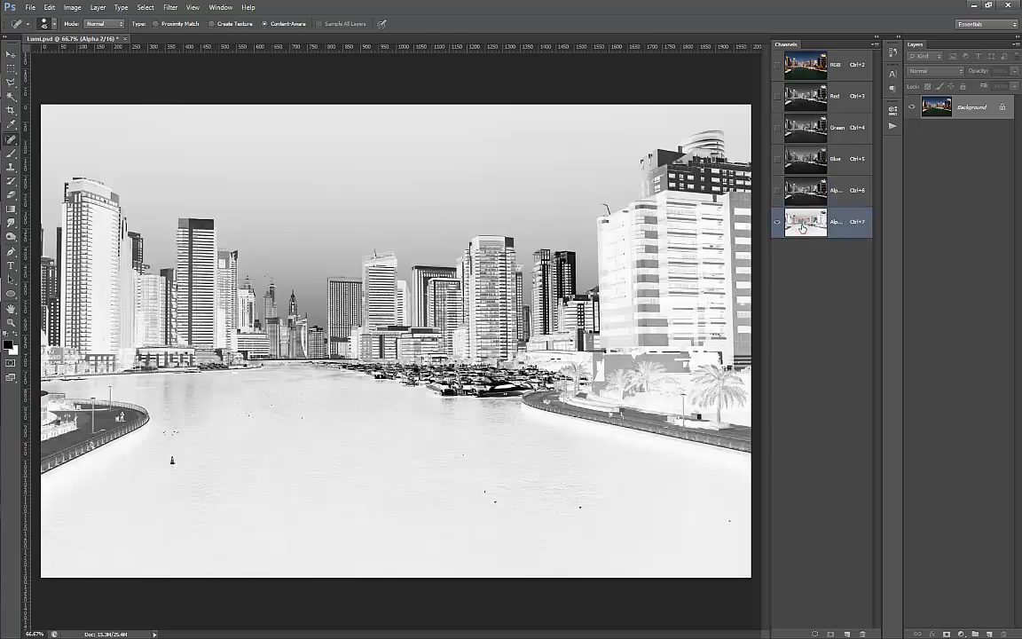
{"action": "left_click", "coordinate": [801, 202]}
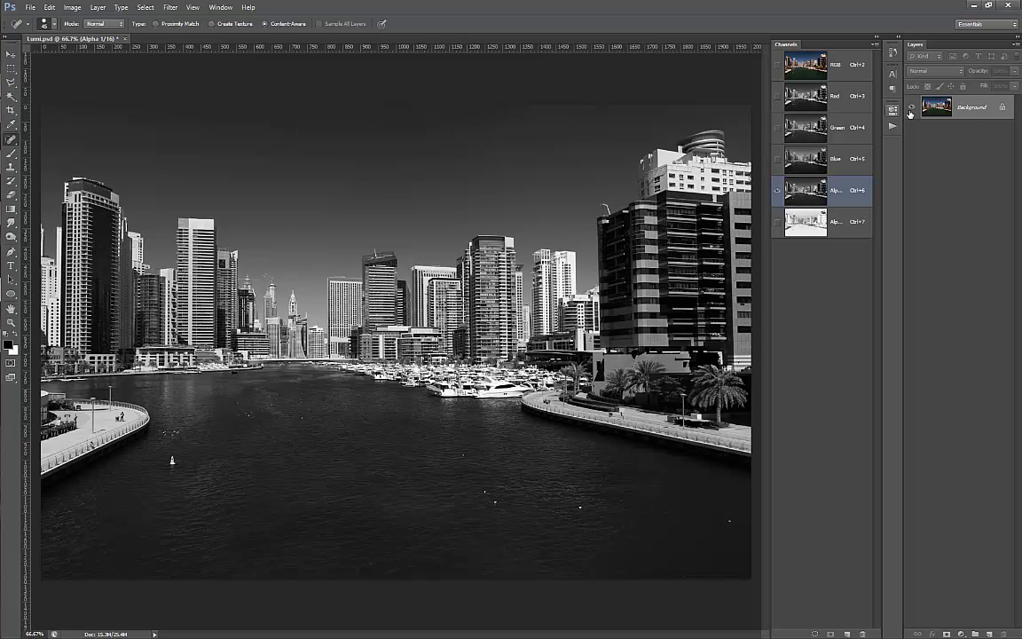
Load Alpha 1 as a selection, add a Curves 1 layer masked to bright areas, and hide the overlay
{"action": "left_click", "coordinate": [803, 197], "text": "ctrl"}
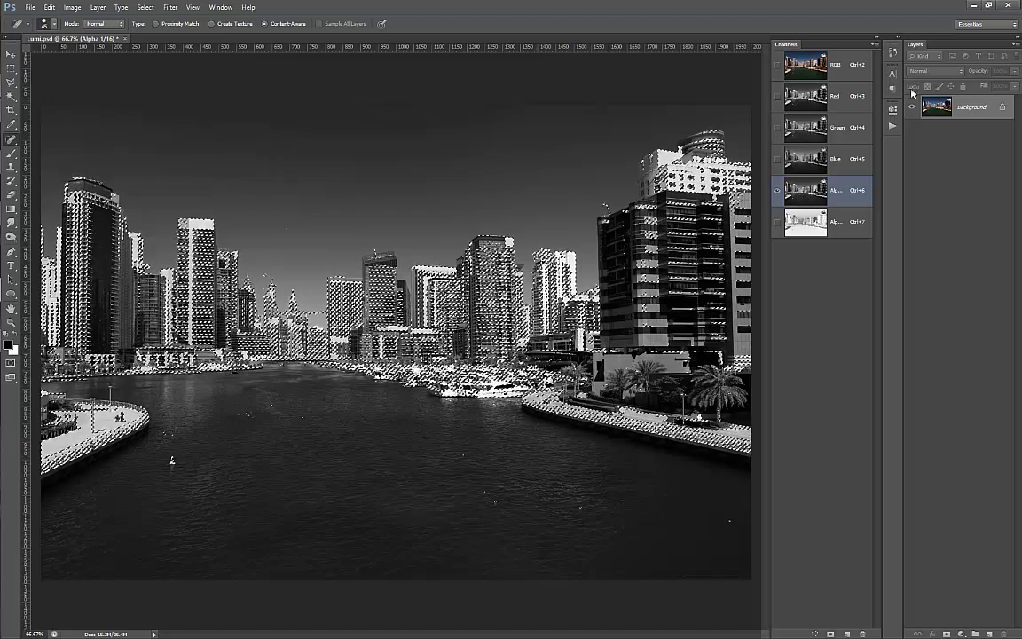
{"action": "left_click", "coordinate": [962, 634]}
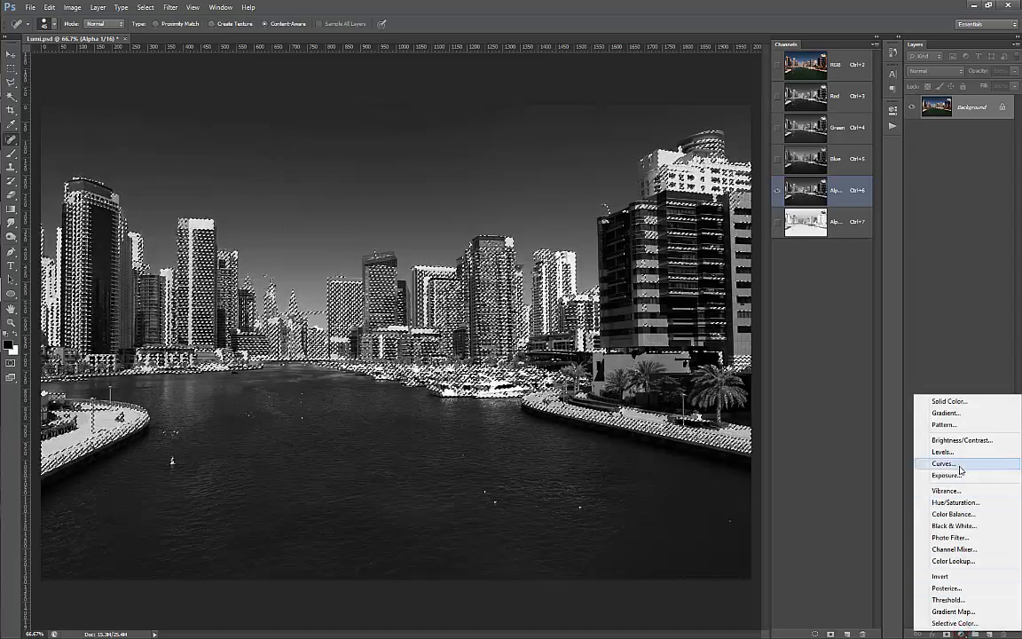
{"action": "left_click", "coordinate": [943, 463]}
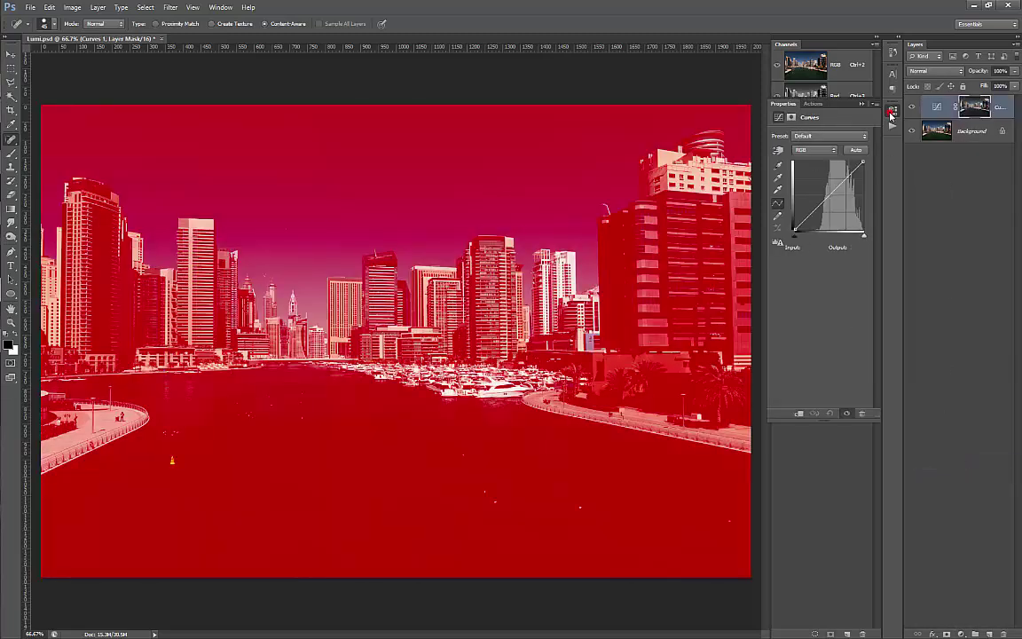
{"action": "left_click", "coordinate": [802, 105]}
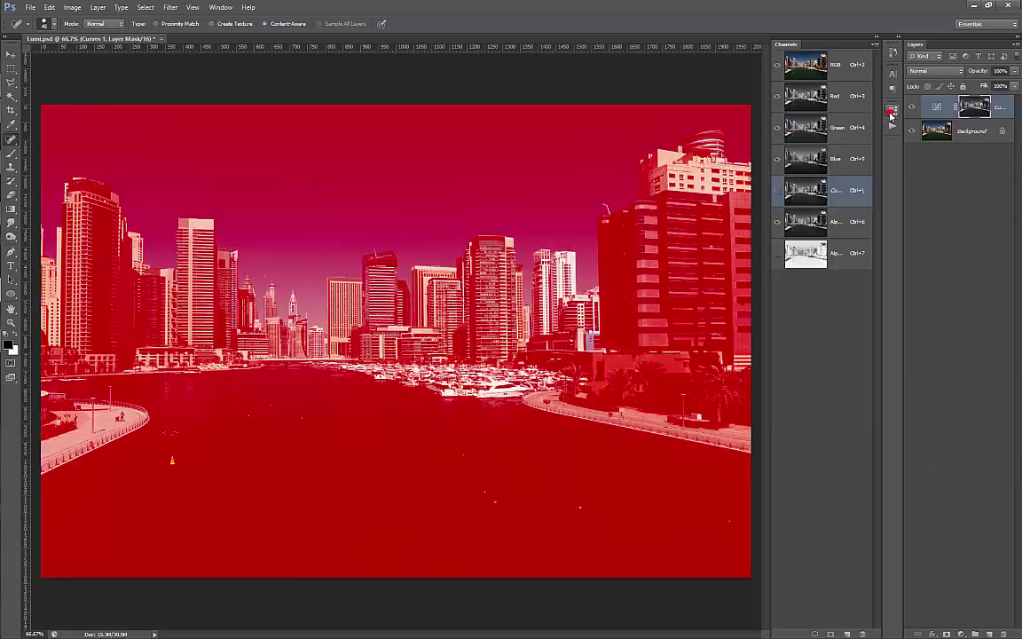
{"action": "left_click", "coordinate": [777, 222]}
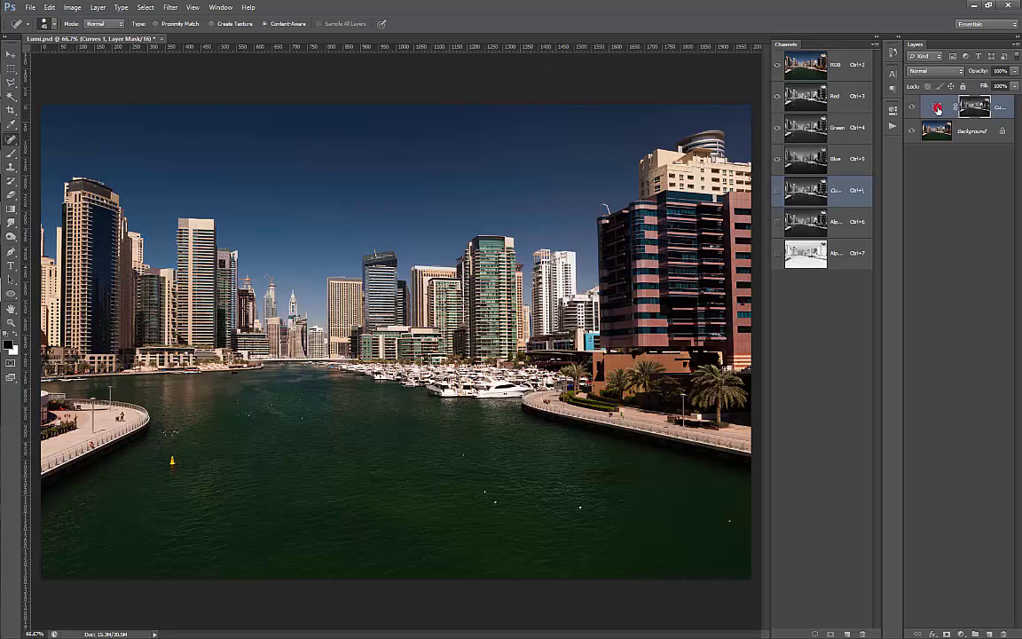
Set the Curves 1 layer to Multiply blend mode and toggle its visibility to compare the effect
{"action": "left_click", "coordinate": [938, 108]}
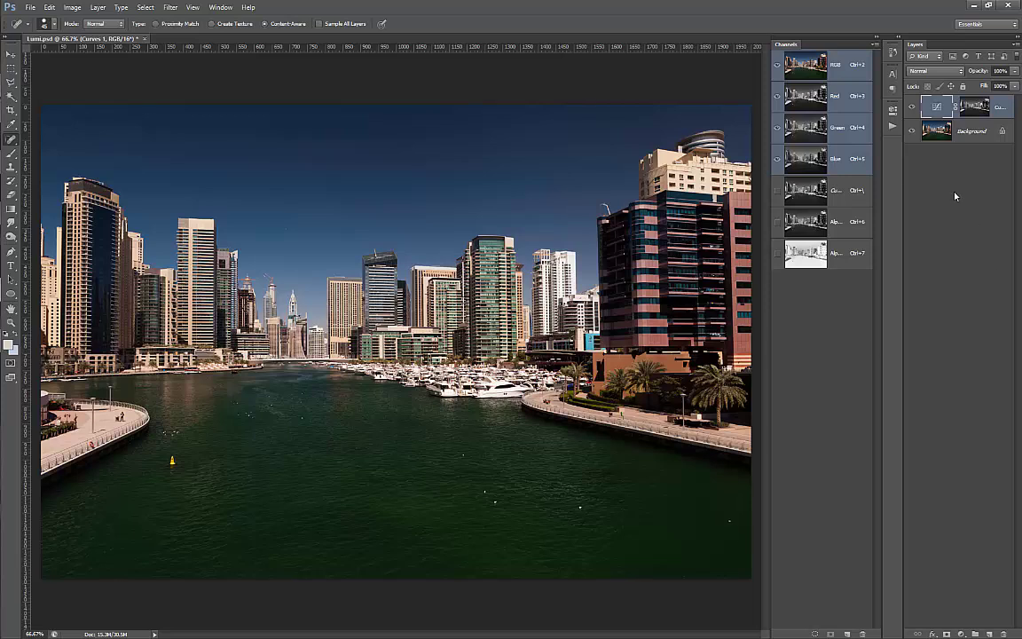
{"action": "left_click", "coordinate": [935, 72]}
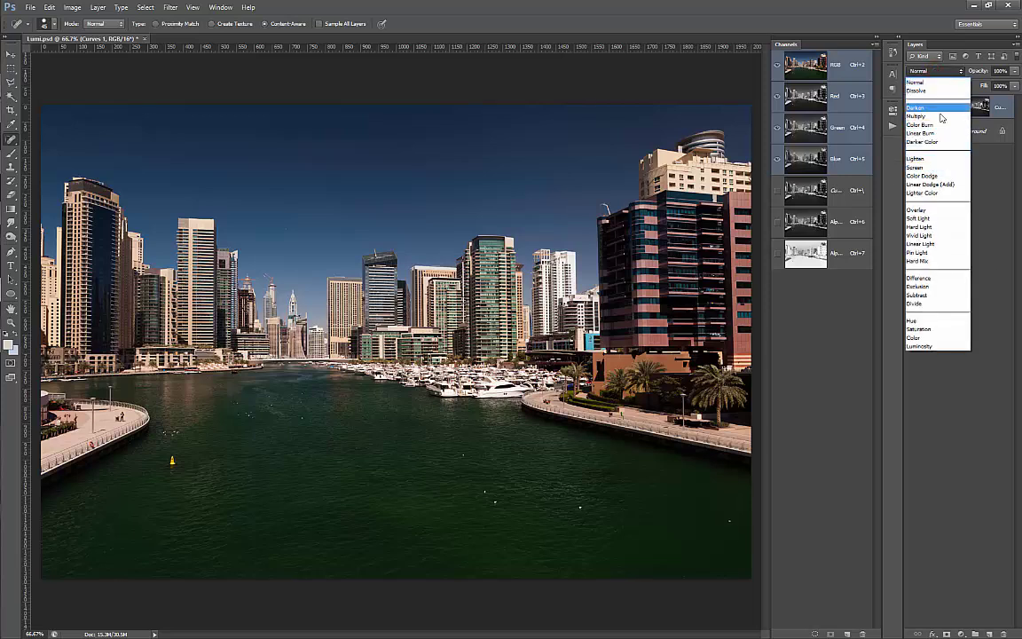
{"action": "left_click", "coordinate": [940, 116]}
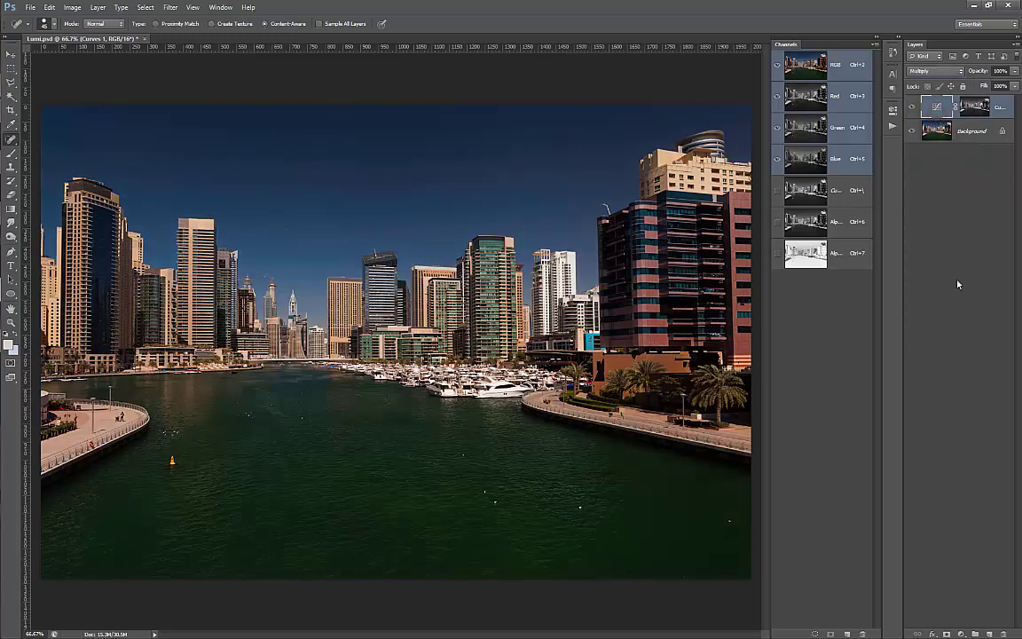
{"action": "left_click", "coordinate": [912, 108]}
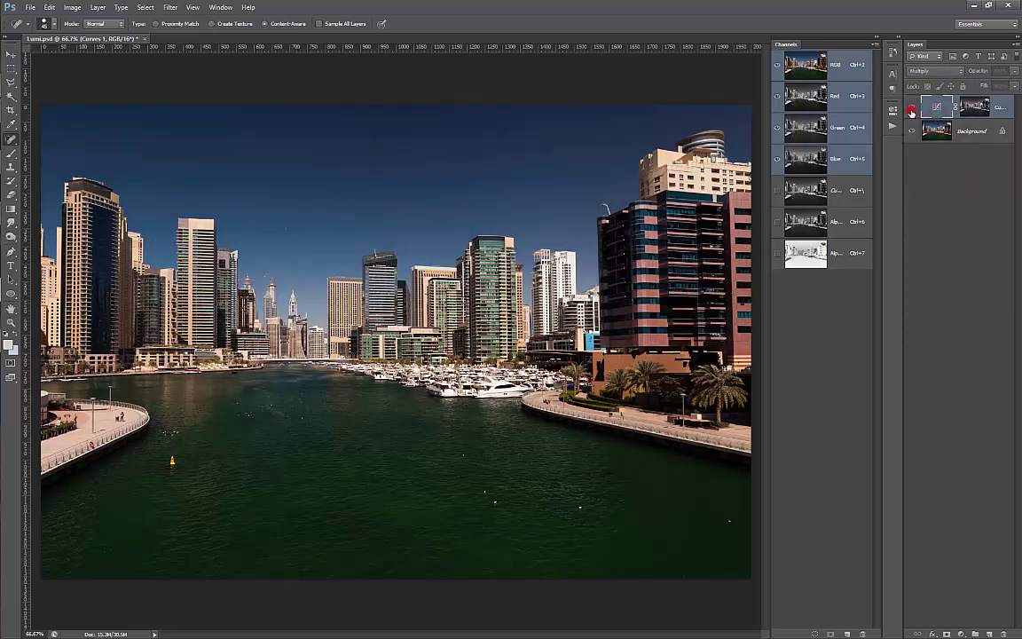
{"action": "left_click", "coordinate": [912, 108]}
{"action": "left_click", "coordinate": [911, 108]}
{"action": "left_click", "coordinate": [911, 107]}
{"action": "left_click", "coordinate": [912, 109]}
{"action": "left_click", "coordinate": [911, 109]}
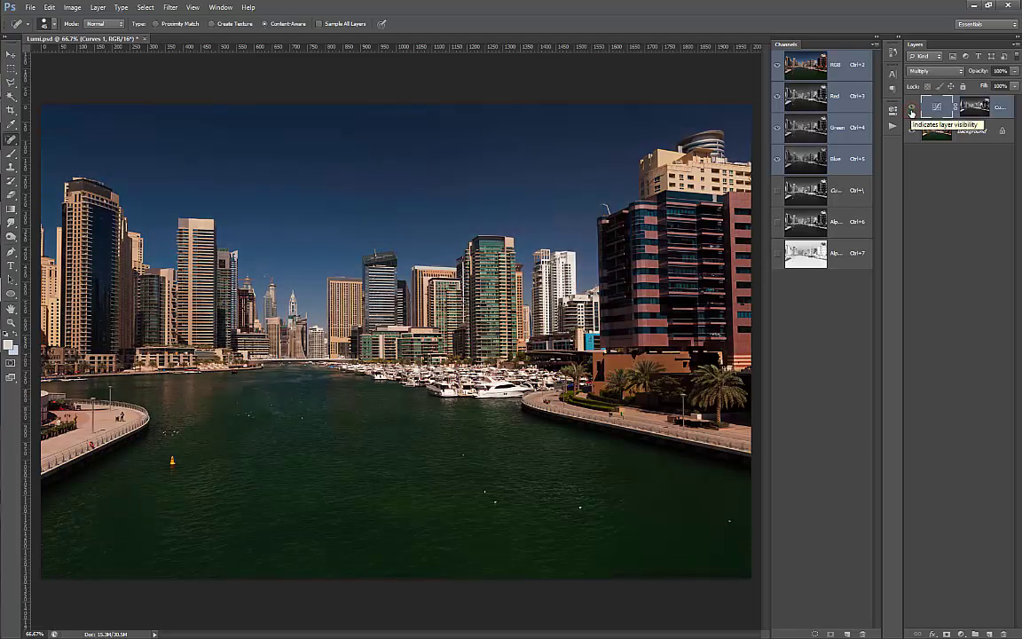
Shape the Curves 1 curve with a slightly lifted midtone point and a shadow point at 62/78
{"action": "double_click", "coordinate": [934, 107]}
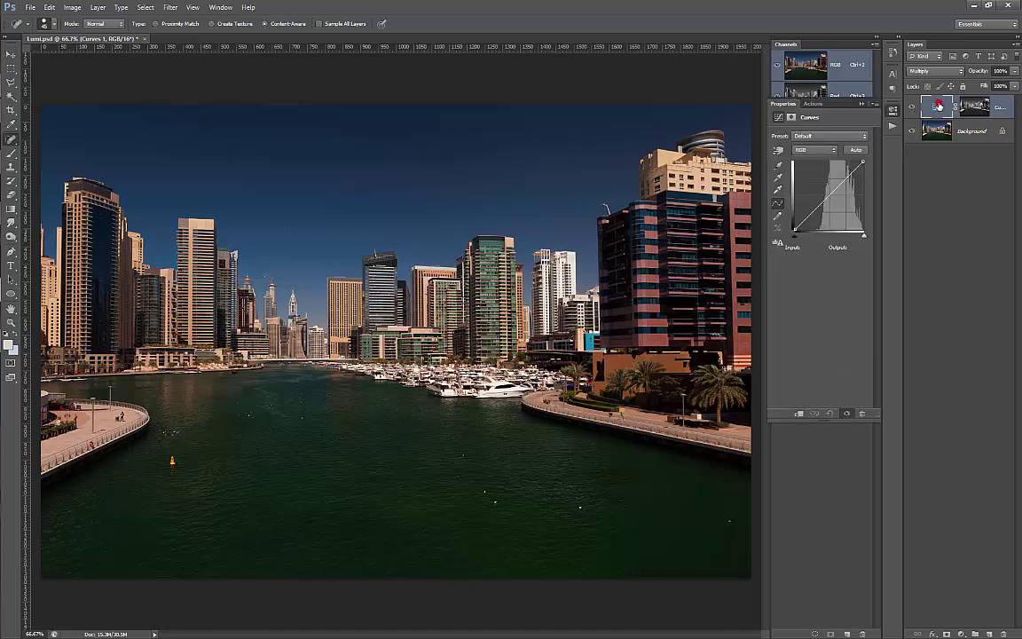
{"action": "left_click_drag", "start_coordinate": [834, 193], "coordinate": [833, 176]}
{"action": "mouse_move", "coordinate": [807, 215]}
{"action": "left_mouse_down"}
{"action": "mouse_move", "coordinate": [803, 205]}
{"action": "mouse_move", "coordinate": [811, 210]}
{"action": "left_mouse_up"}
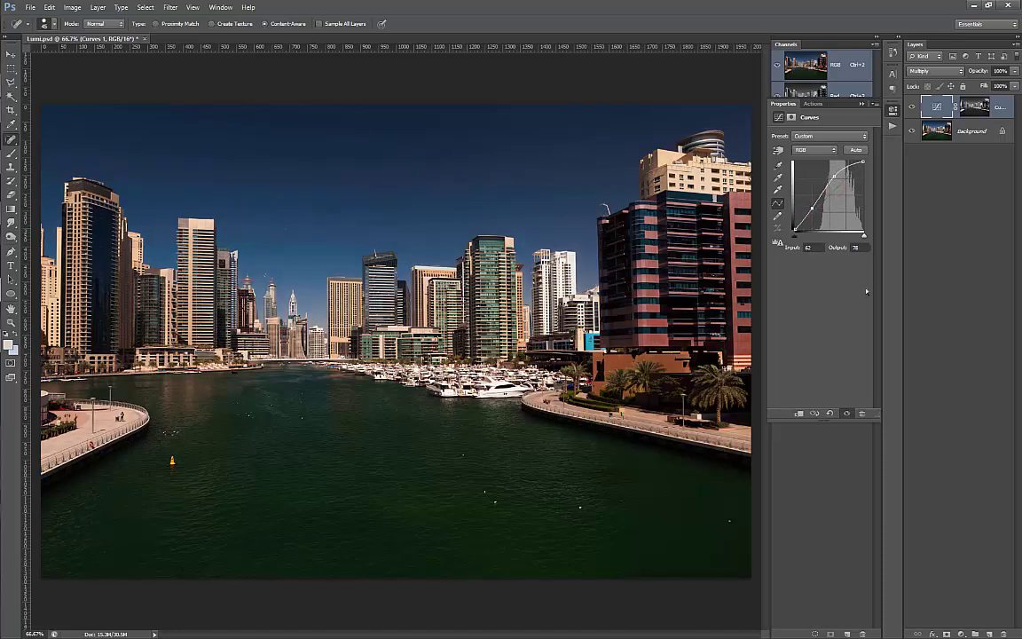
{"action": "left_click", "coordinate": [800, 104]}
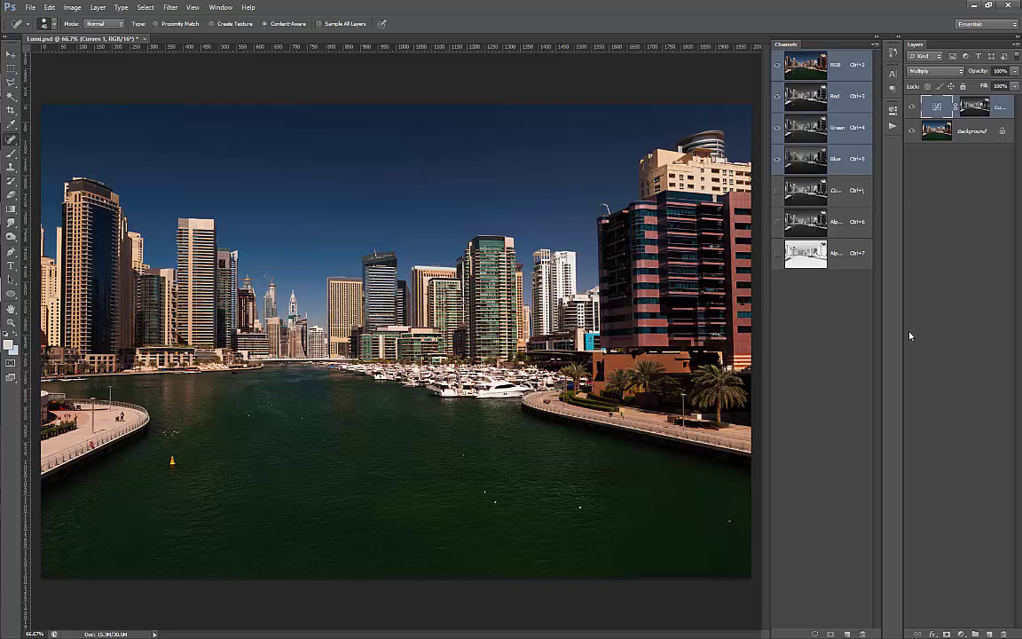
Load the alpha channel as a selection, add a Curves 2 layer masked by it, and set it to Screen
{"action": "left_click", "coordinate": [805, 257], "text": "ctrl"}
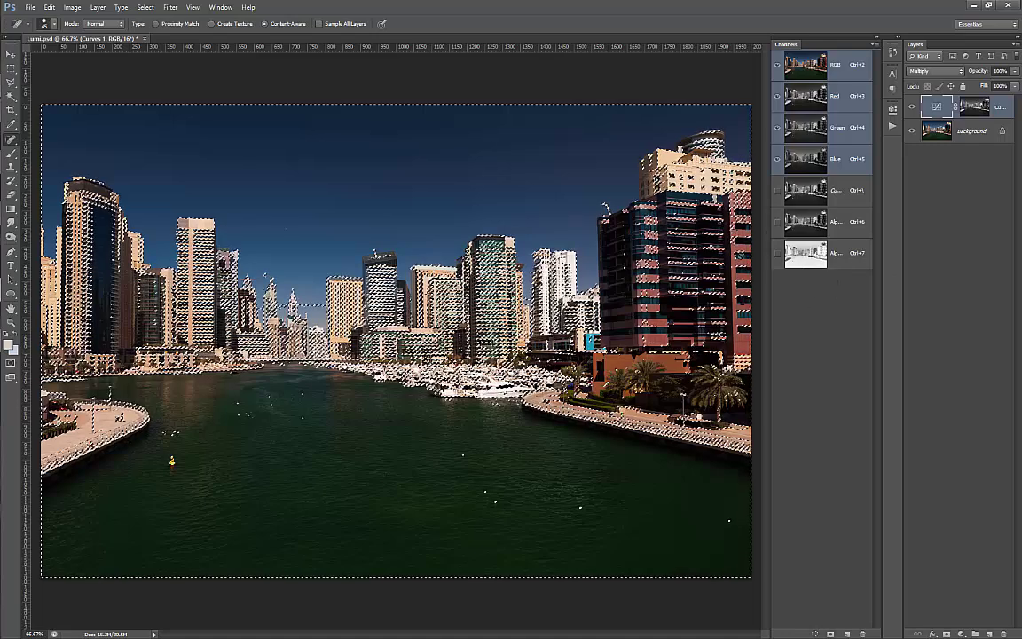
{"action": "left_click", "coordinate": [961, 634]}
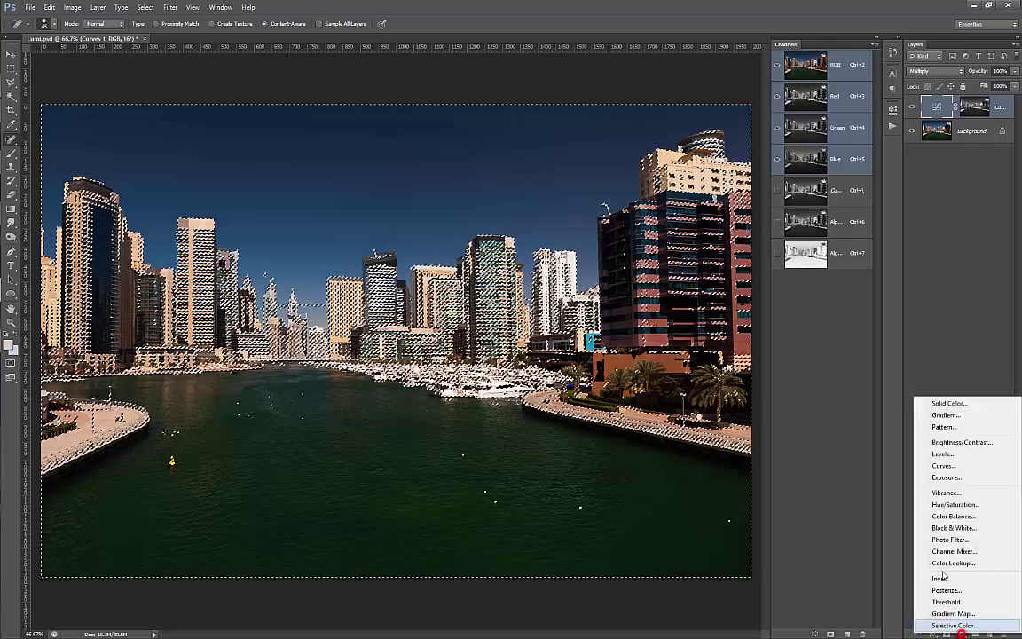
{"action": "left_click", "coordinate": [961, 466]}
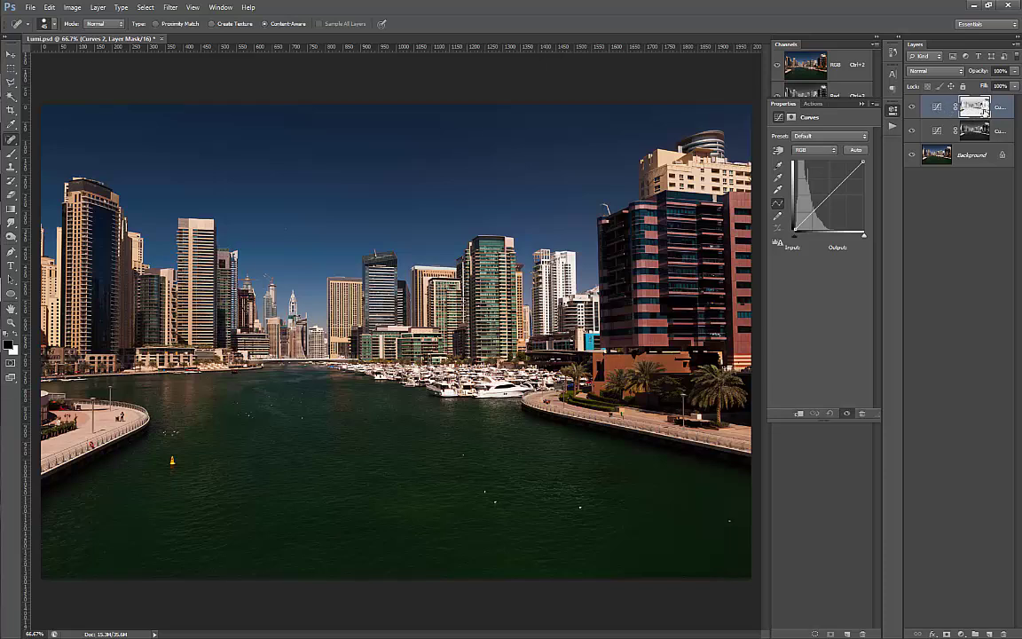
{"action": "left_click", "coordinate": [932, 107]}
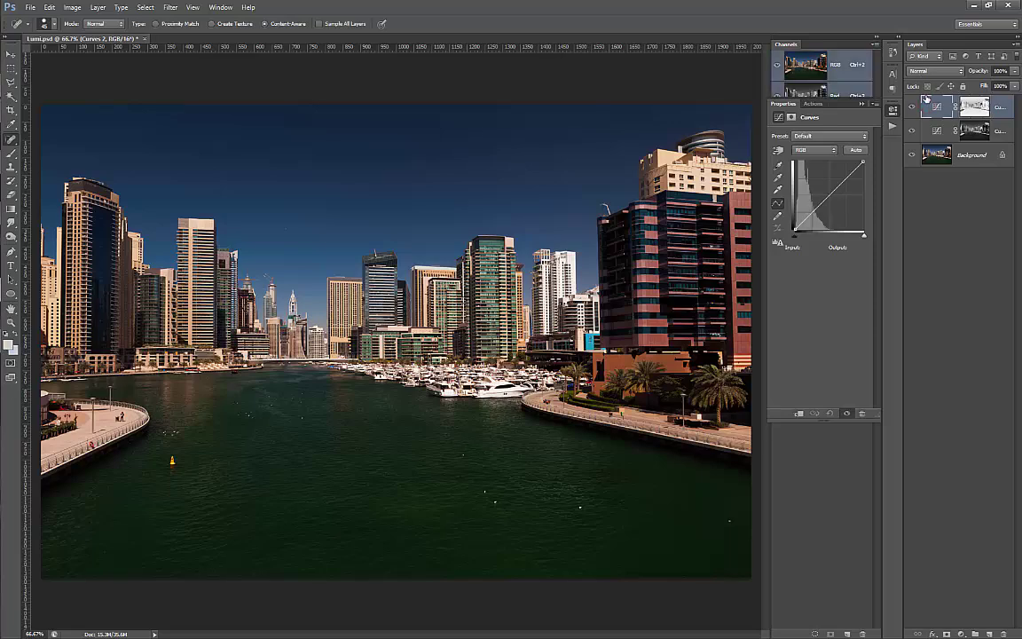
{"action": "left_click", "coordinate": [947, 74]}
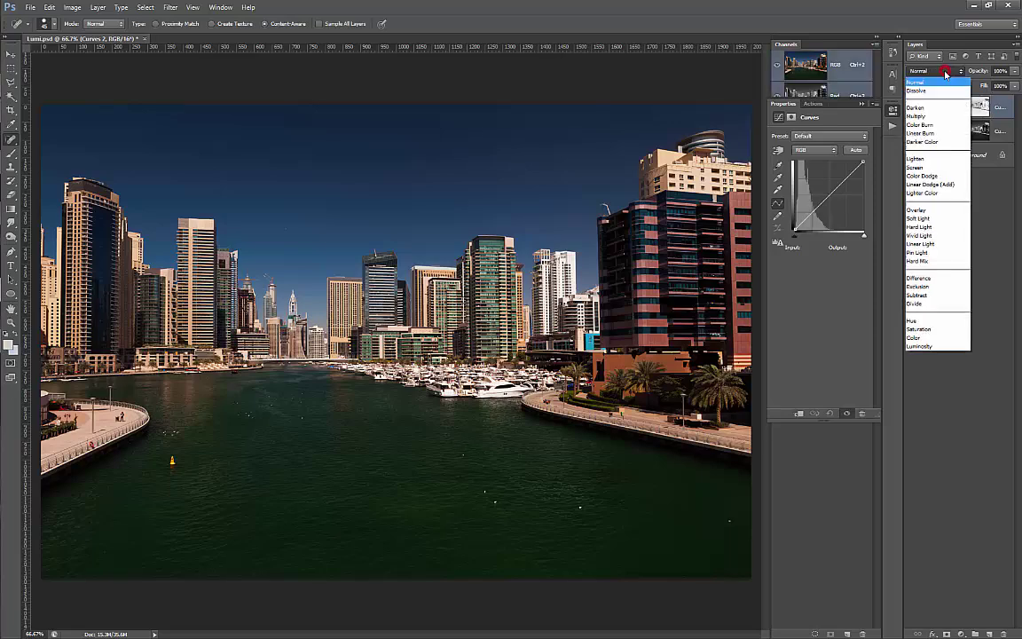
{"action": "left_click", "coordinate": [930, 173]}
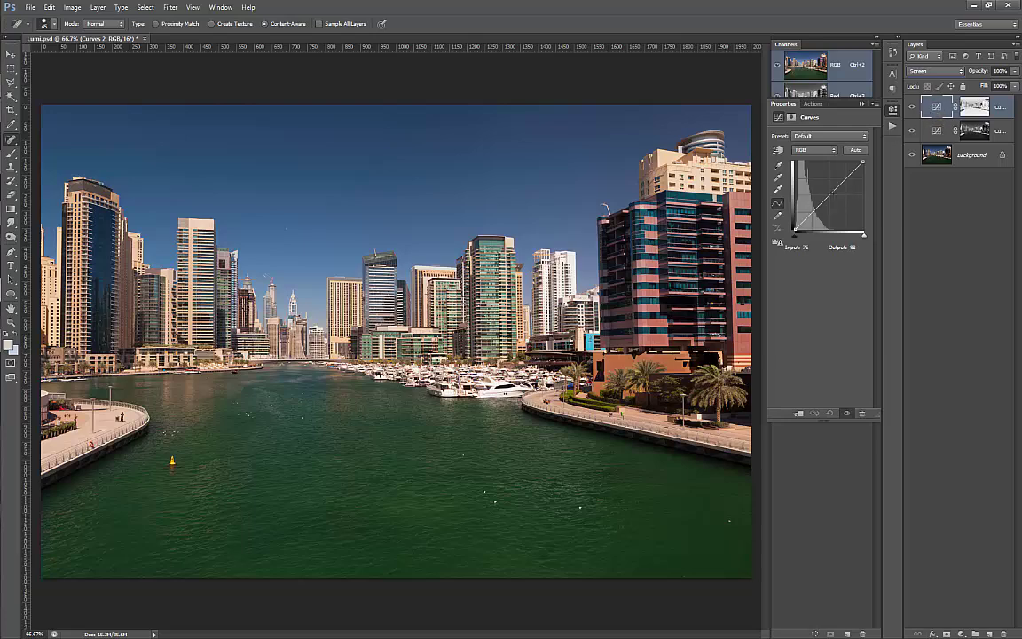
Raise a Curves 2 point to 155/205 to brighten, then toggle the layer to compare
{"action": "left_click_drag", "start_coordinate": [840, 187], "coordinate": [813, 212]}
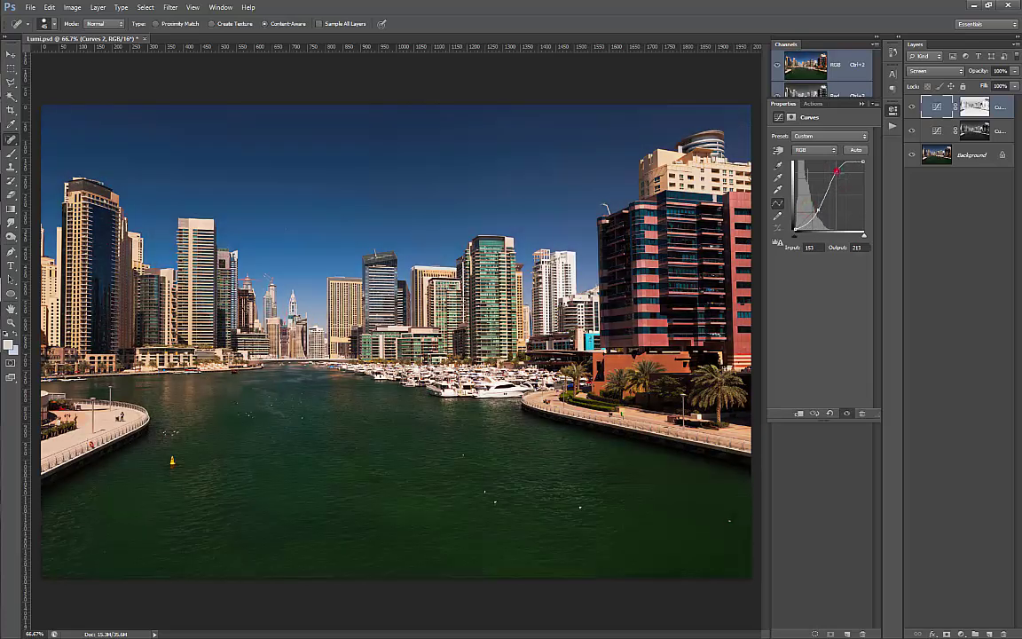
{"action": "left_click_drag", "start_coordinate": [837, 170], "coordinate": [836, 175]}
{"action": "left_click", "coordinate": [893, 109]}
{"action": "left_click", "coordinate": [914, 108]}
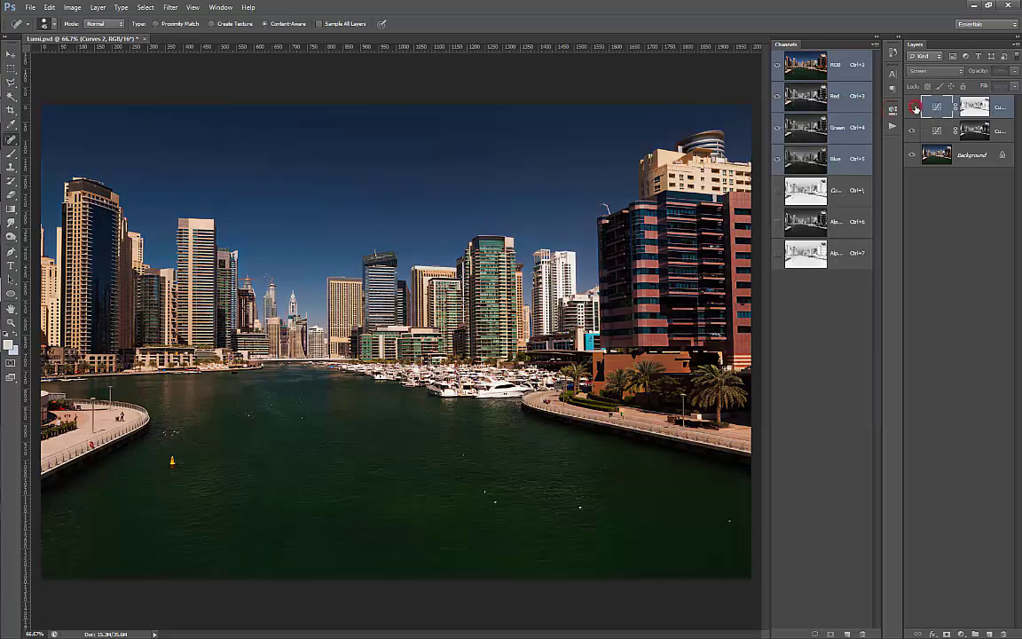
{"action": "left_click", "coordinate": [914, 108]}
{"action": "left_click", "coordinate": [915, 108]}
{"action": "left_click", "coordinate": [914, 107]}
{"action": "left_click", "coordinate": [915, 108]}
{"action": "left_click", "coordinate": [915, 108]}
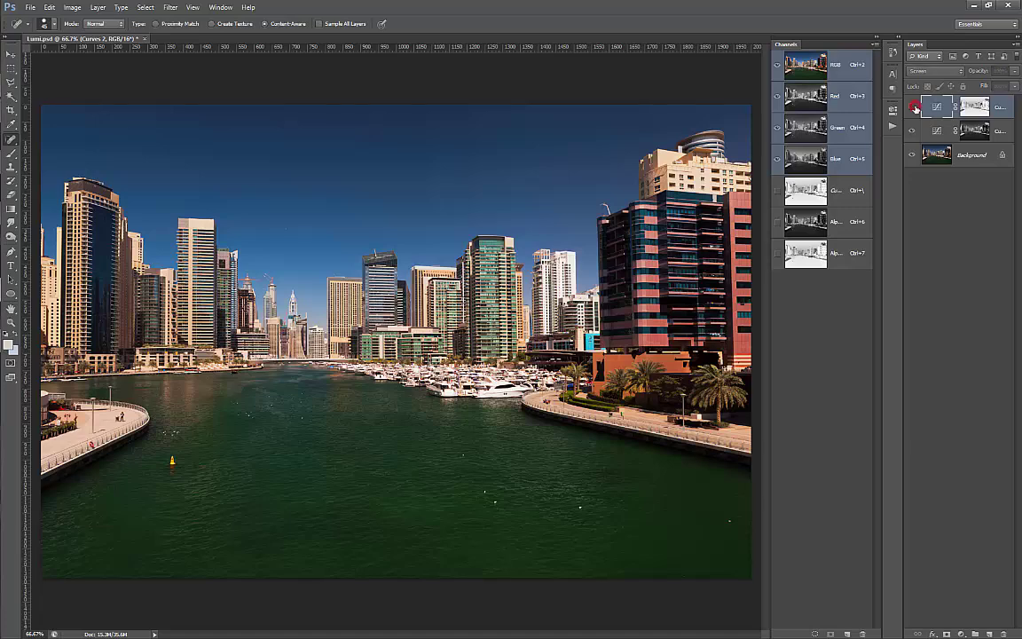
{"action": "left_click", "coordinate": [915, 109]}
{"action": "left_click", "coordinate": [915, 108]}
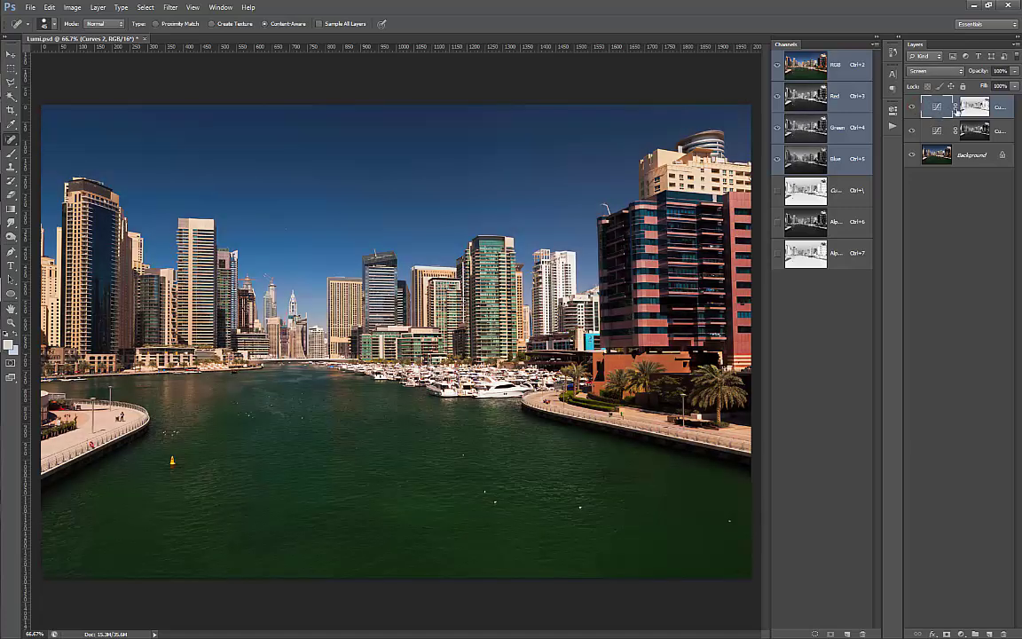
Pull the lower Curves 2 point down to 94/70
{"action": "left_click", "coordinate": [893, 107]}
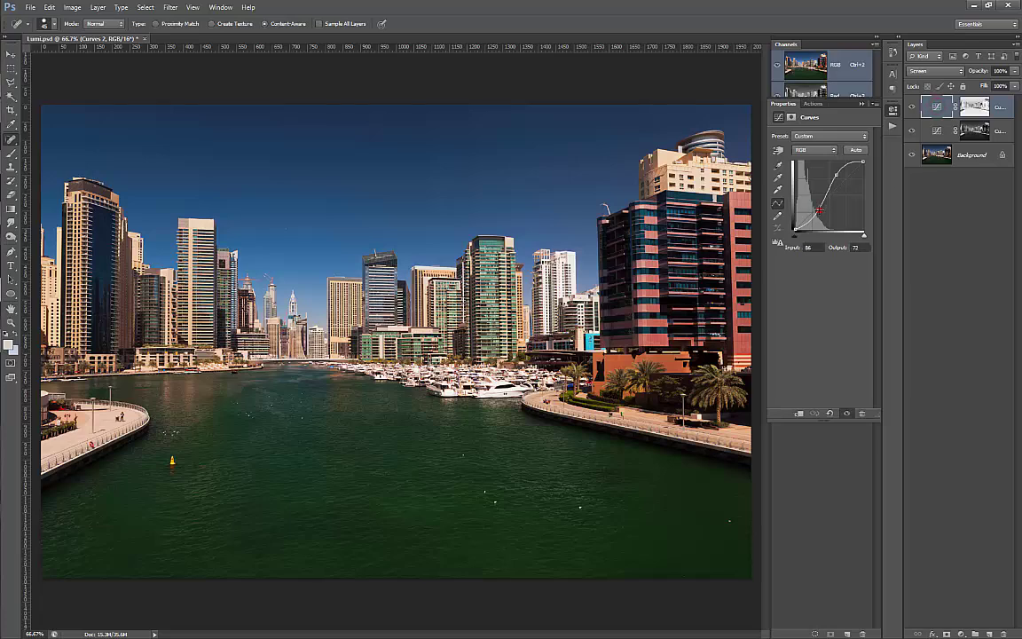
{"action": "left_click_drag", "start_coordinate": [739, 187], "coordinate": [735, 196]}
{"action": "left_click", "coordinate": [893, 109]}
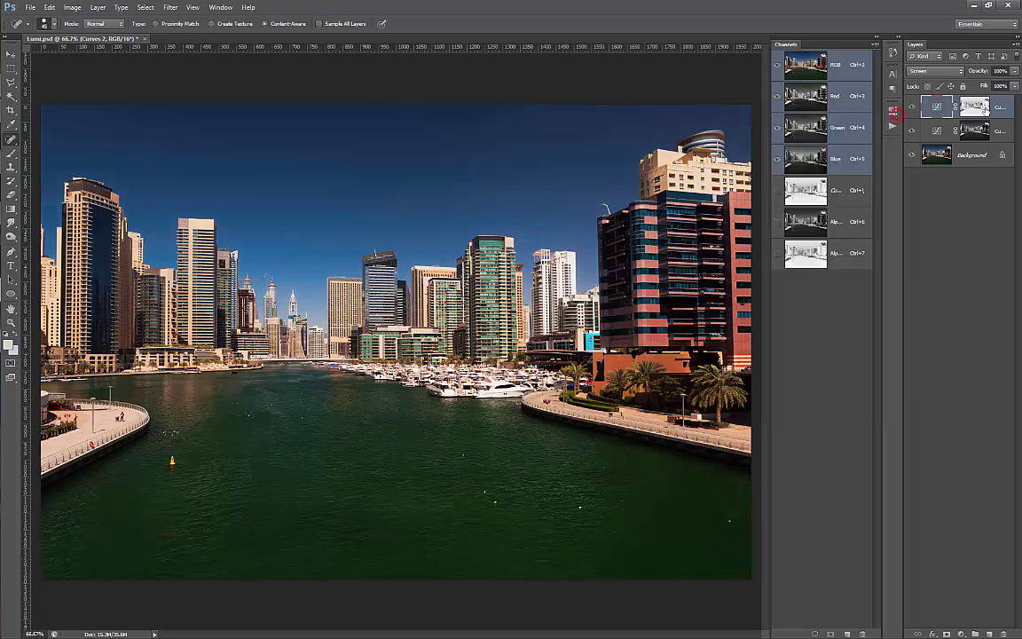